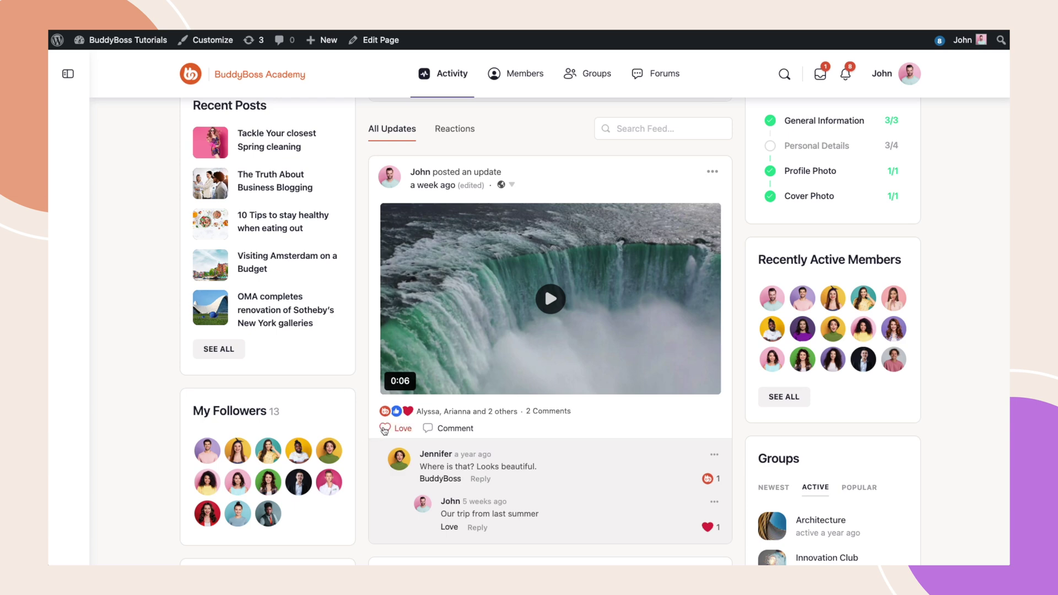
# React to the waterfall video post with the BuddyBoss emotion and view who reacted.
pyautogui.moveTo(391, 429)
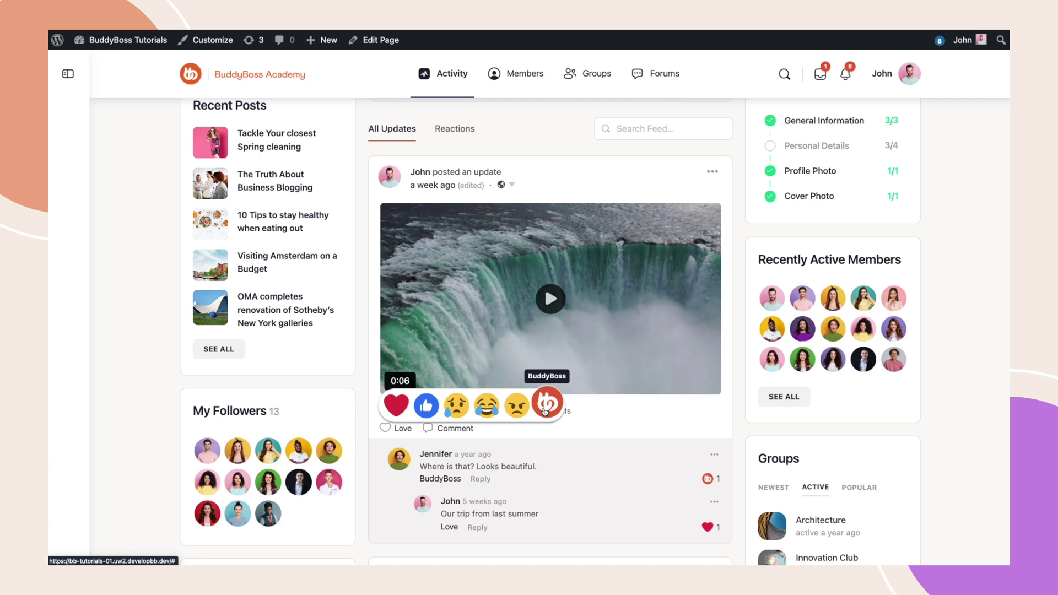
pyautogui.click(544, 409)
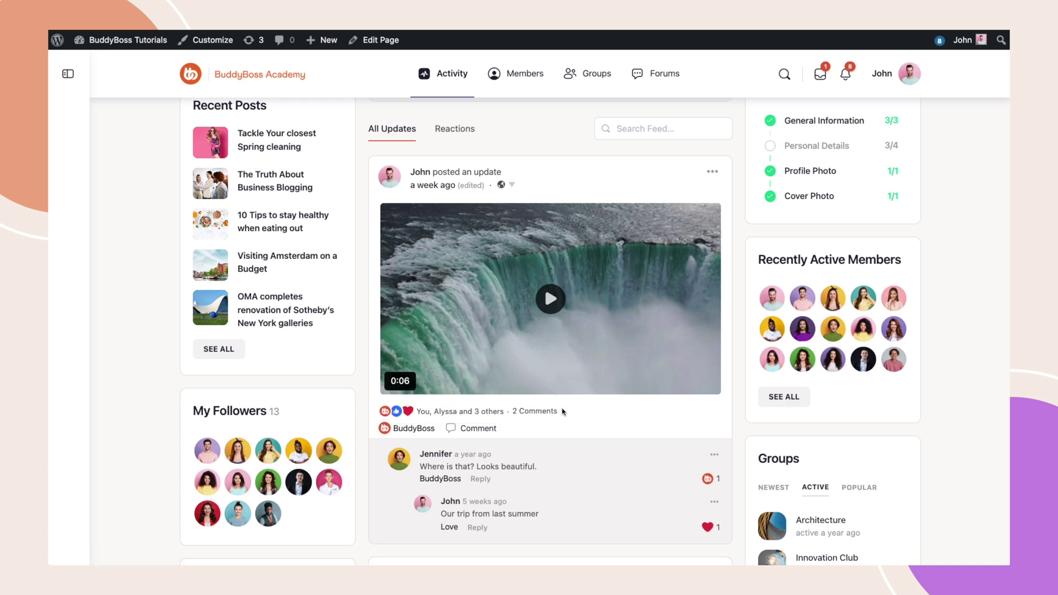
pyautogui.click(427, 413)
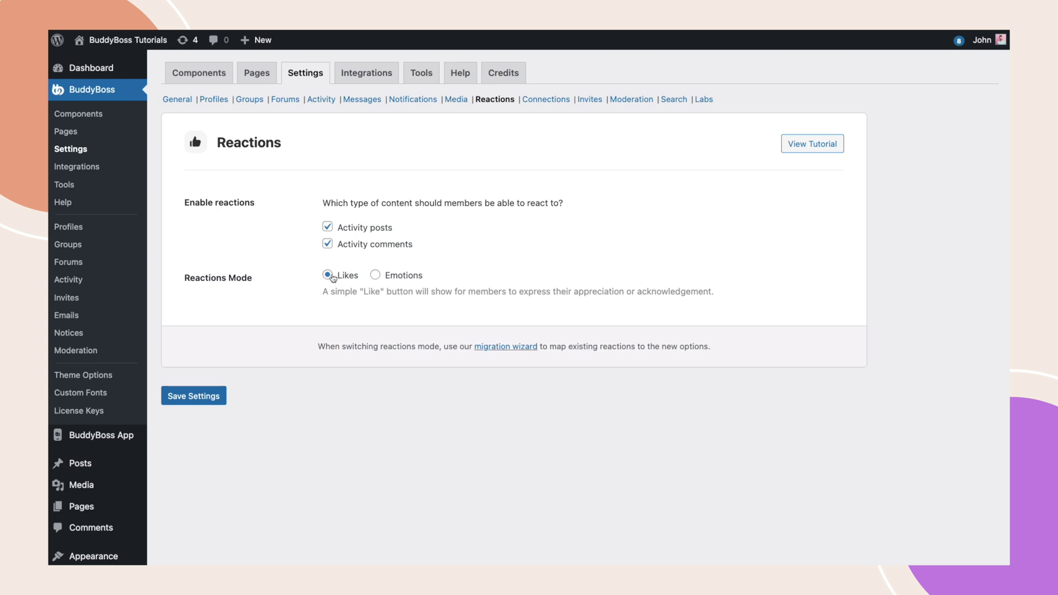
# Switch reactions to Emotions mode and move Sad between Like and Laugh.
pyautogui.click(376, 276)
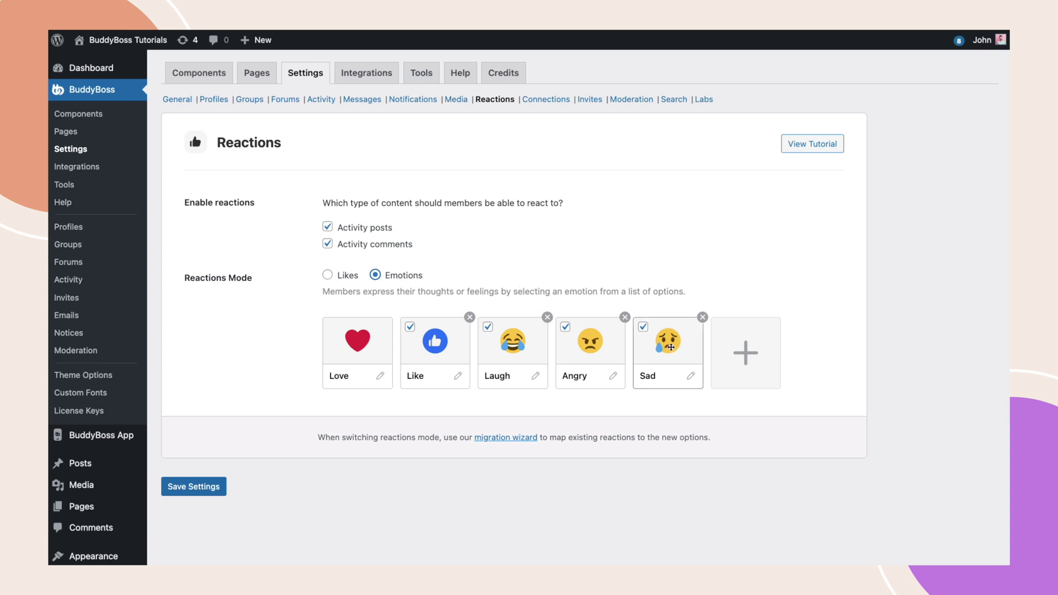
pyautogui.moveTo(670, 348); pyautogui.dragTo(497, 352)
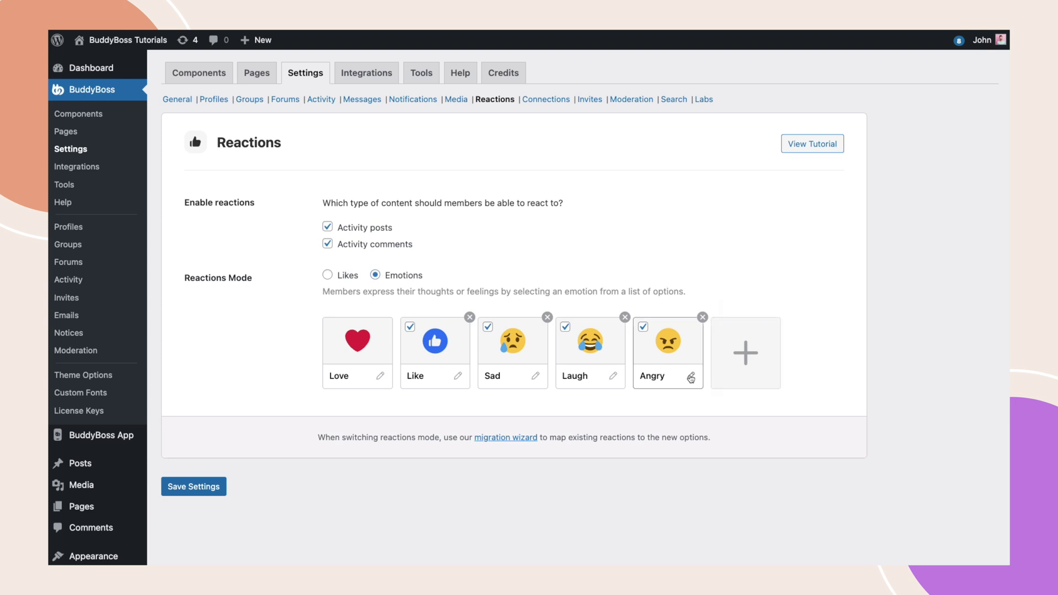
pyautogui.click(690, 376)
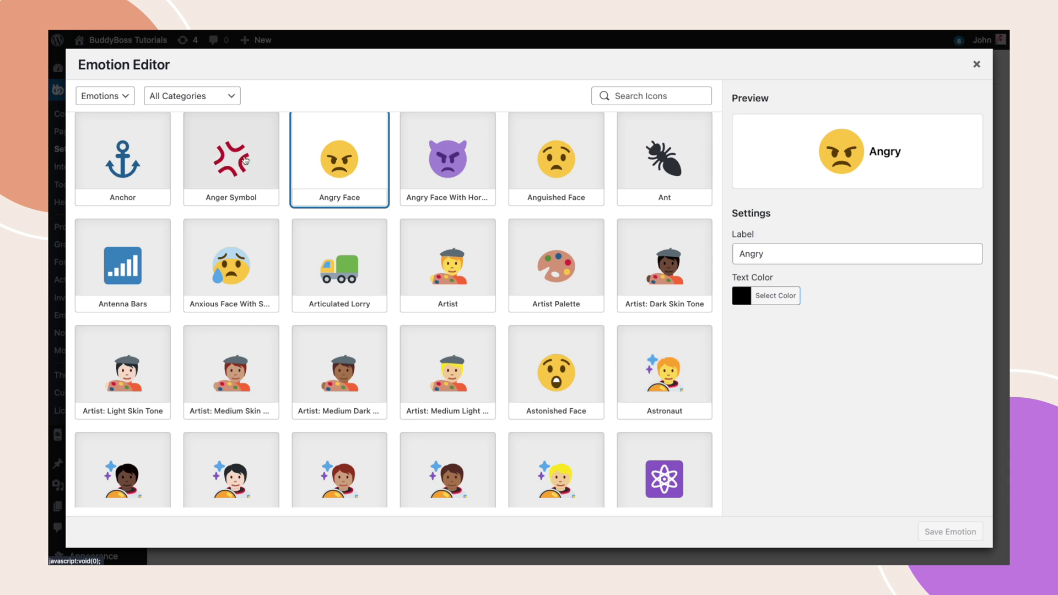
pyautogui.click(105, 98)
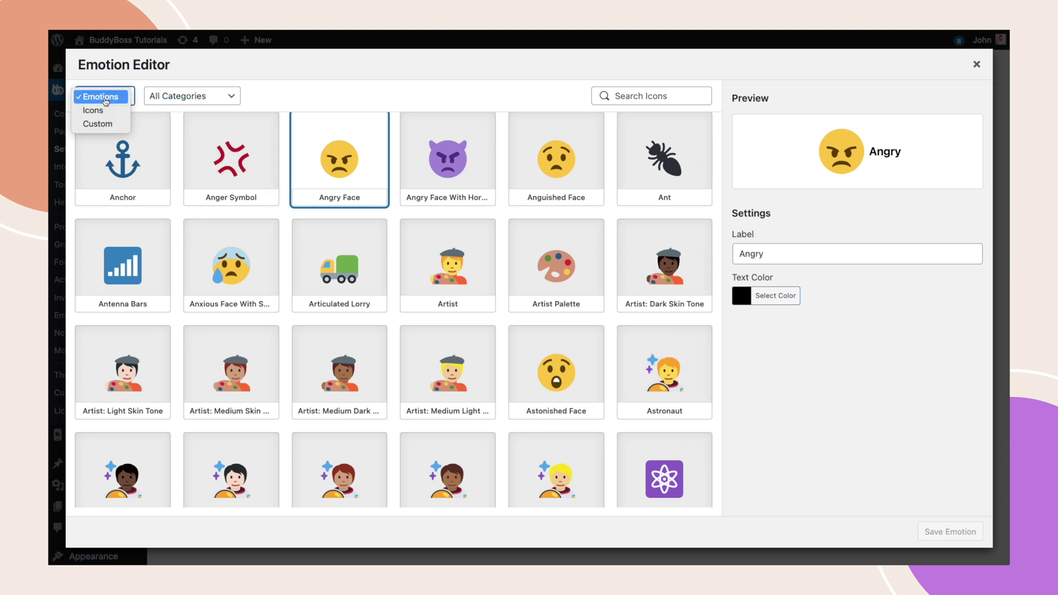
pyautogui.click(139, 110)
pyautogui.click(168, 103)
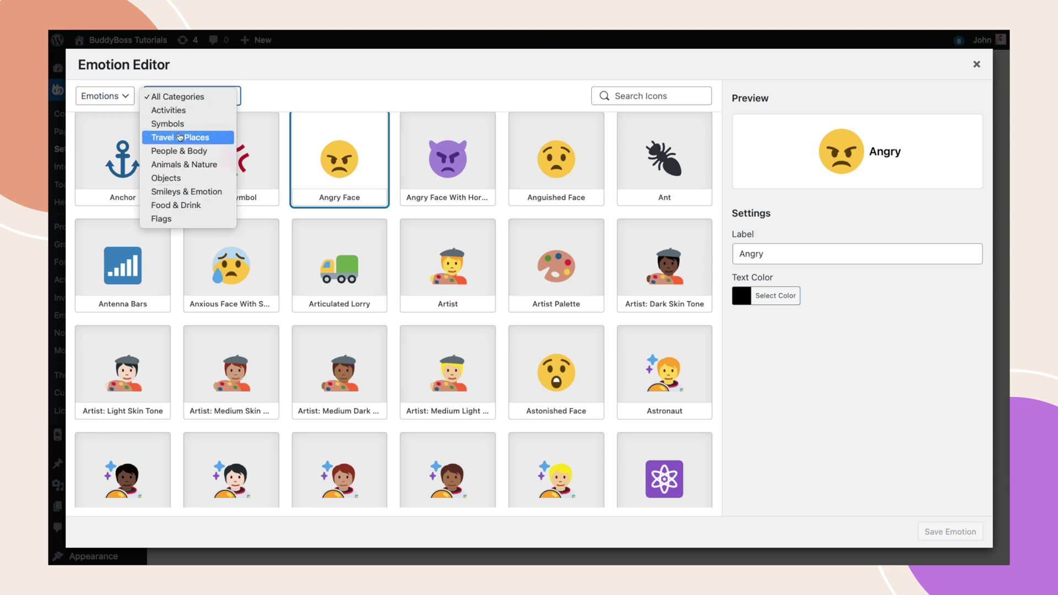
pyautogui.click(181, 109)
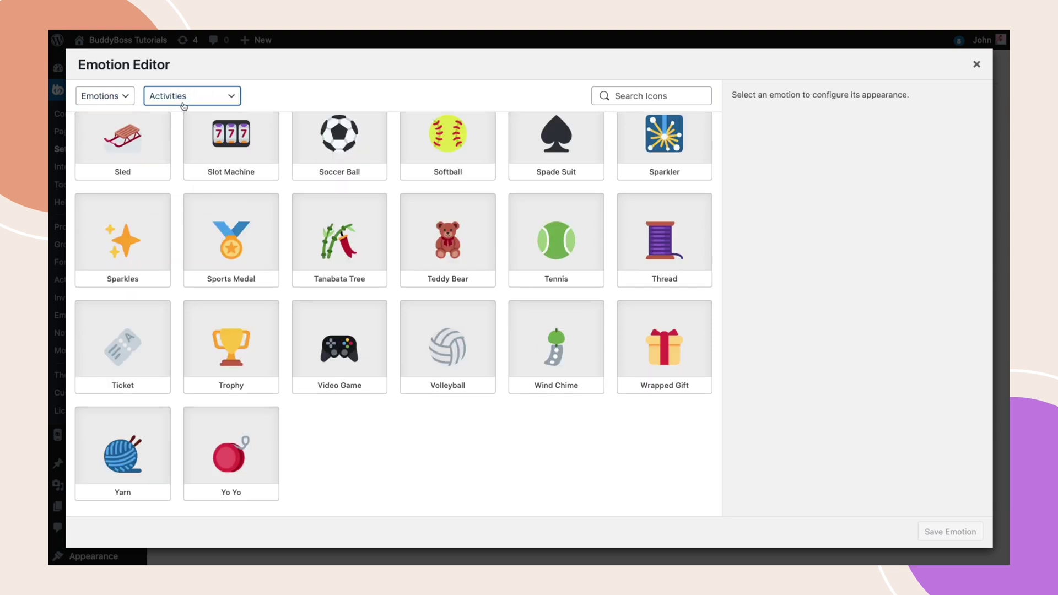
pyautogui.click(184, 104)
pyautogui.click(187, 82)
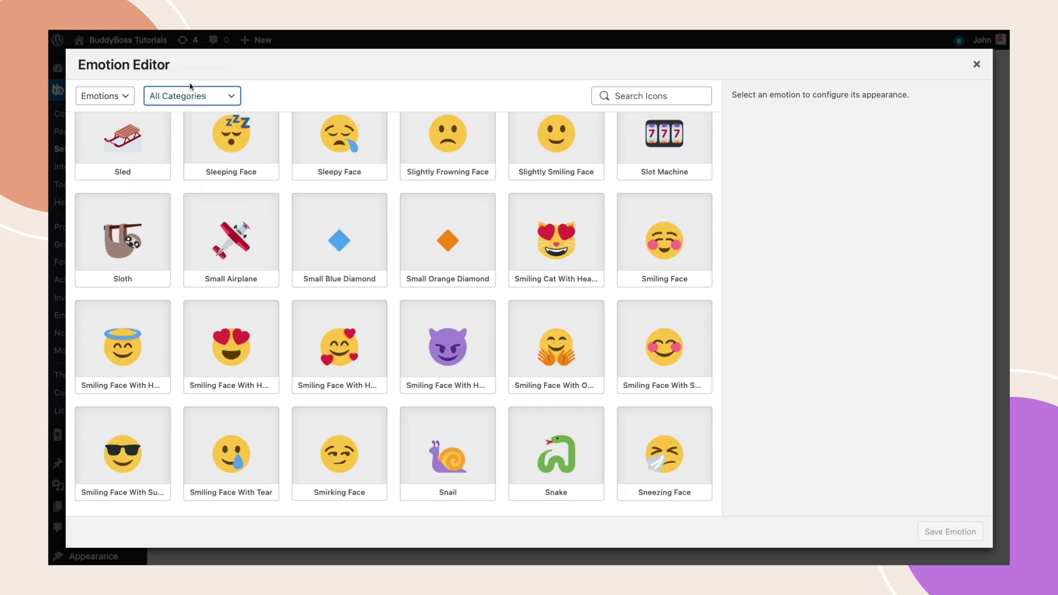
pyautogui.click(652, 97)
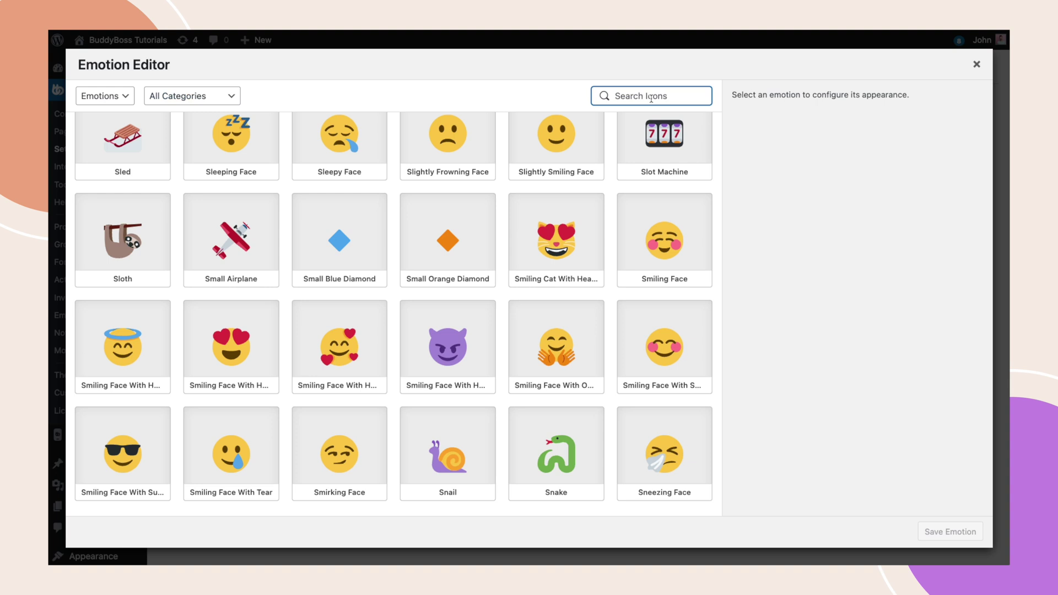
pyautogui.click(976, 66)
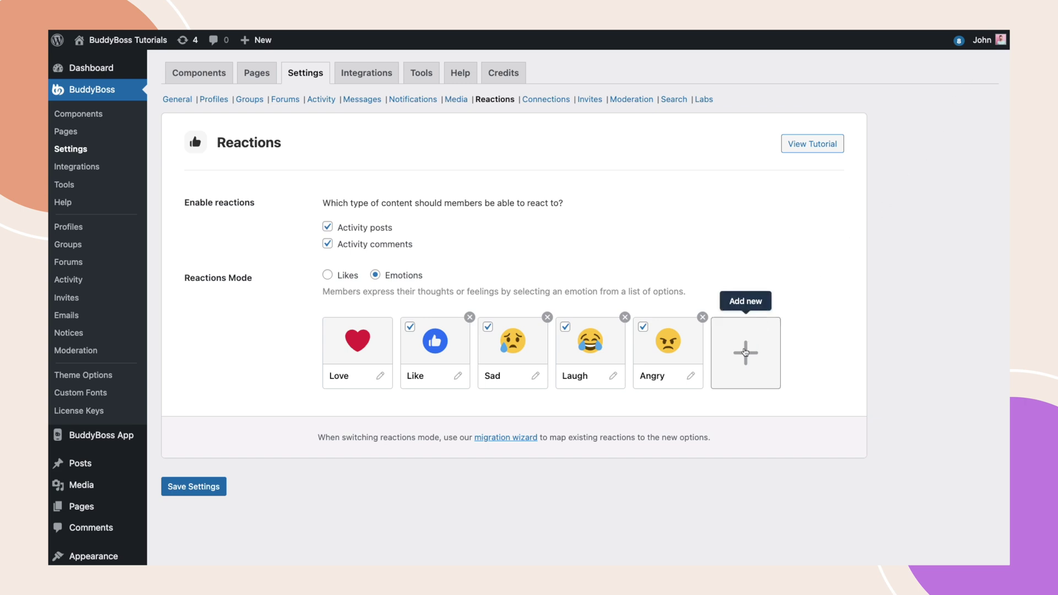
# Start a new emotion using the uploaded BuddyBoss logo as a custom, slightly zoomed icon.
pyautogui.click(745, 353)
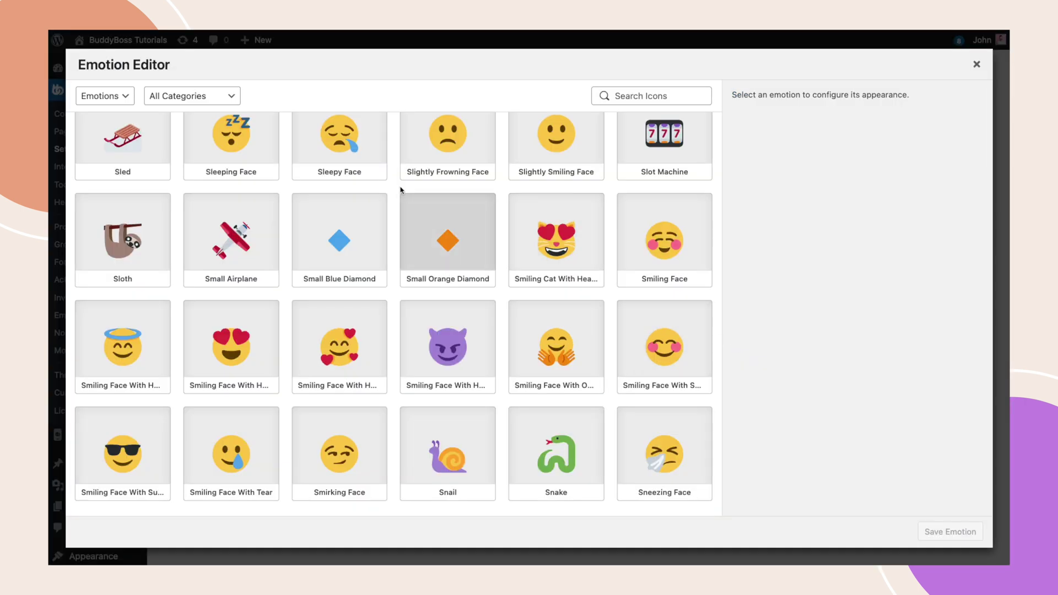
pyautogui.click(105, 95)
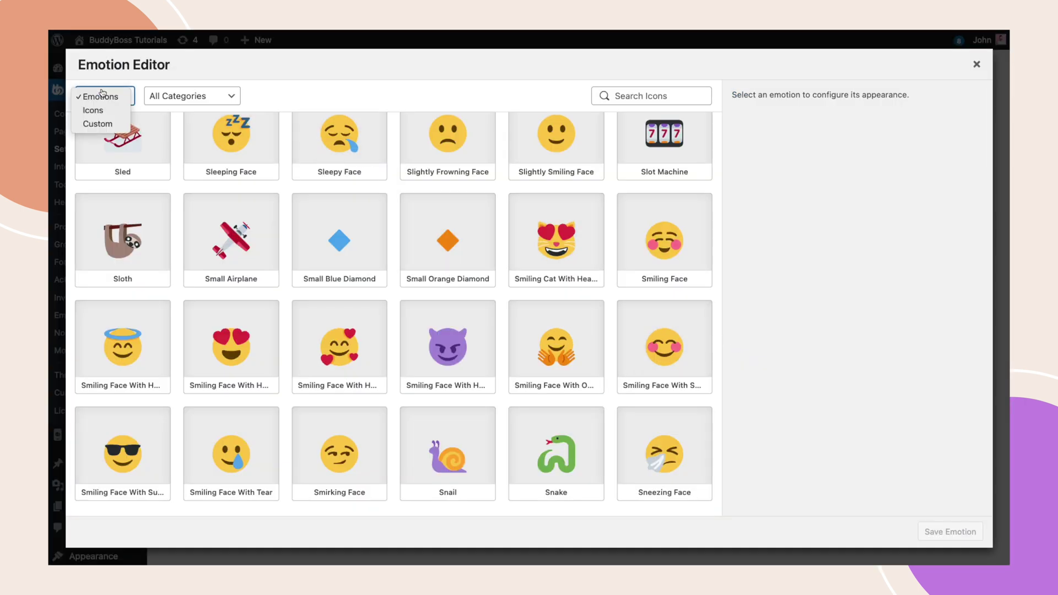
pyautogui.click(113, 124)
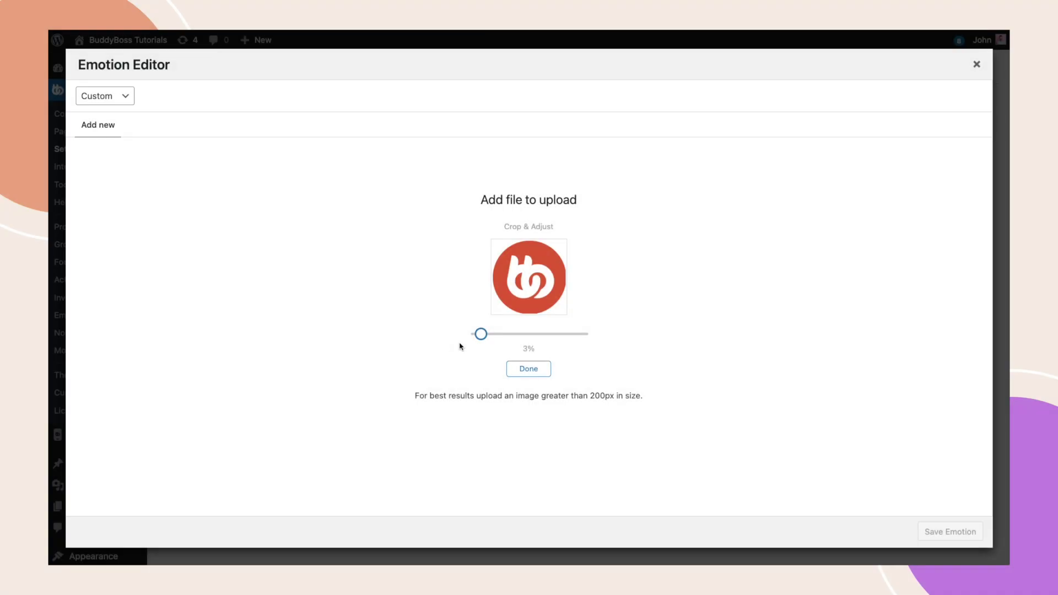
pyautogui.moveTo(481, 334); pyautogui.dragTo(479, 334)
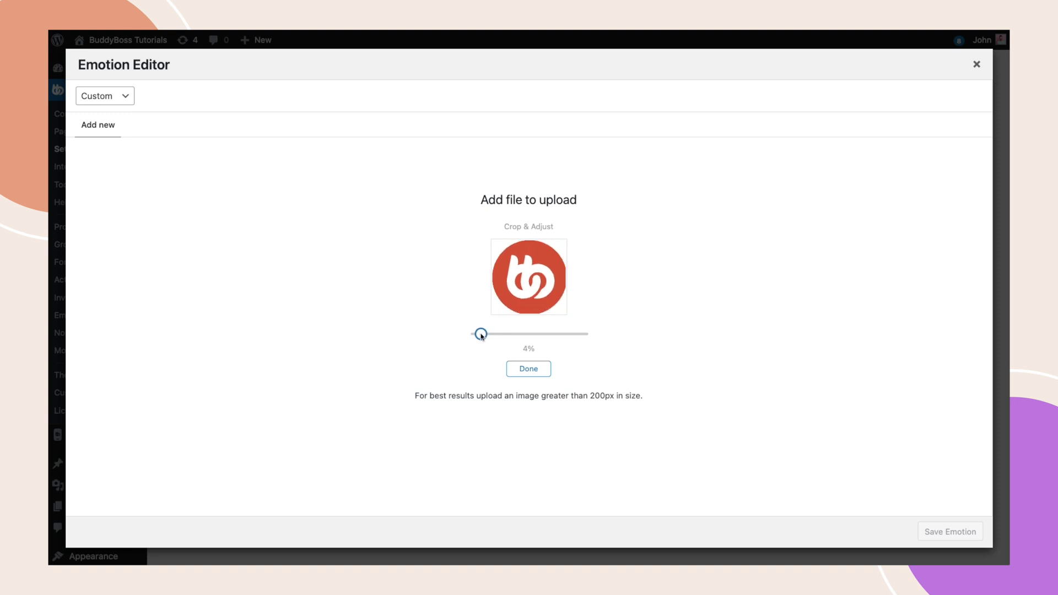
pyautogui.click(522, 373)
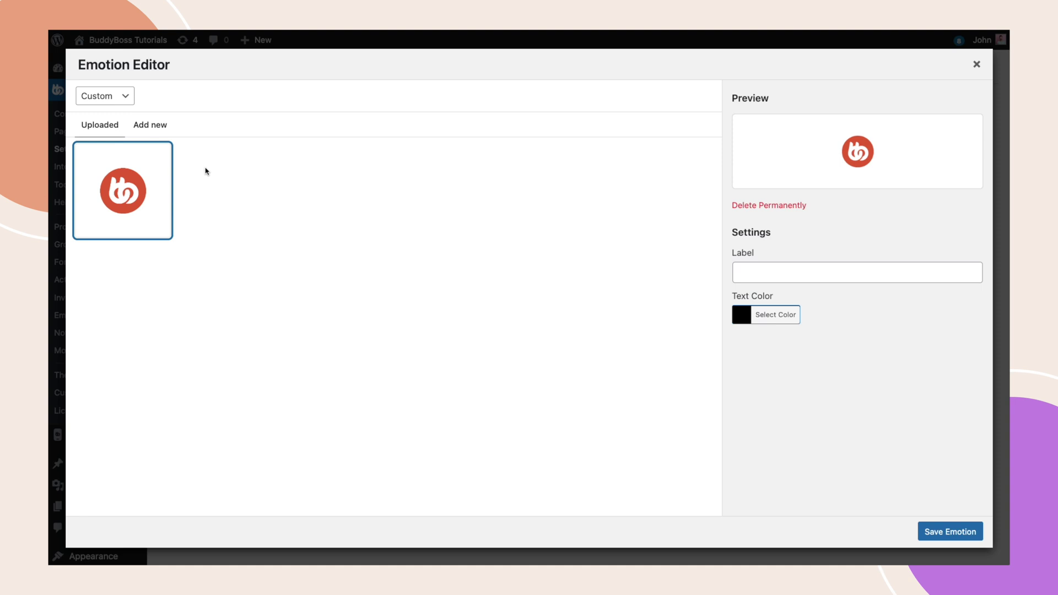
# Label the new logo emotion 'BuddyBoss' and save it.
pyautogui.click(756, 274)
pyautogui.write('B')
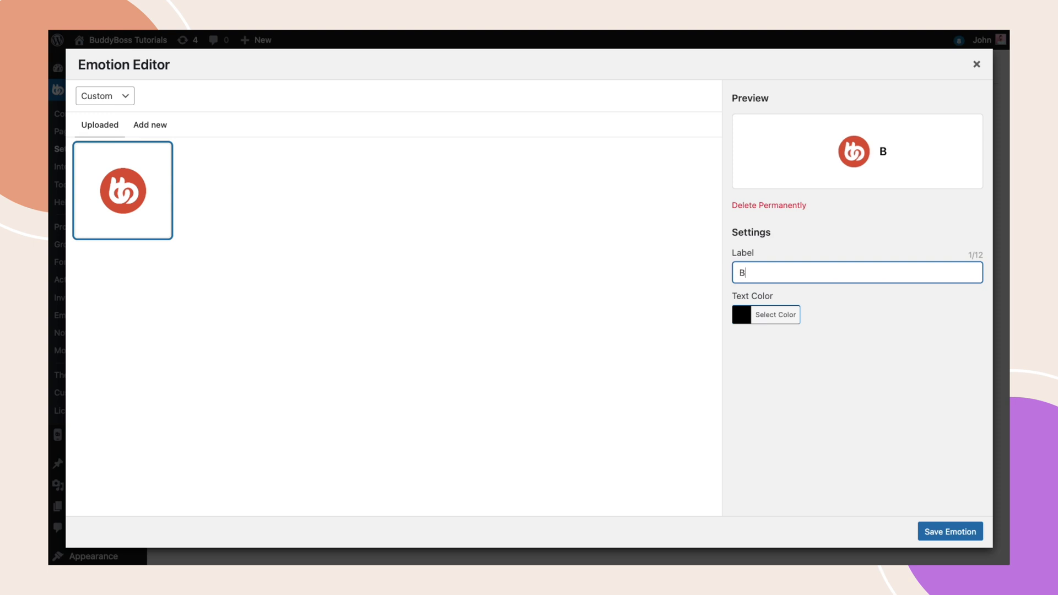
pyautogui.write('uddyBoss')
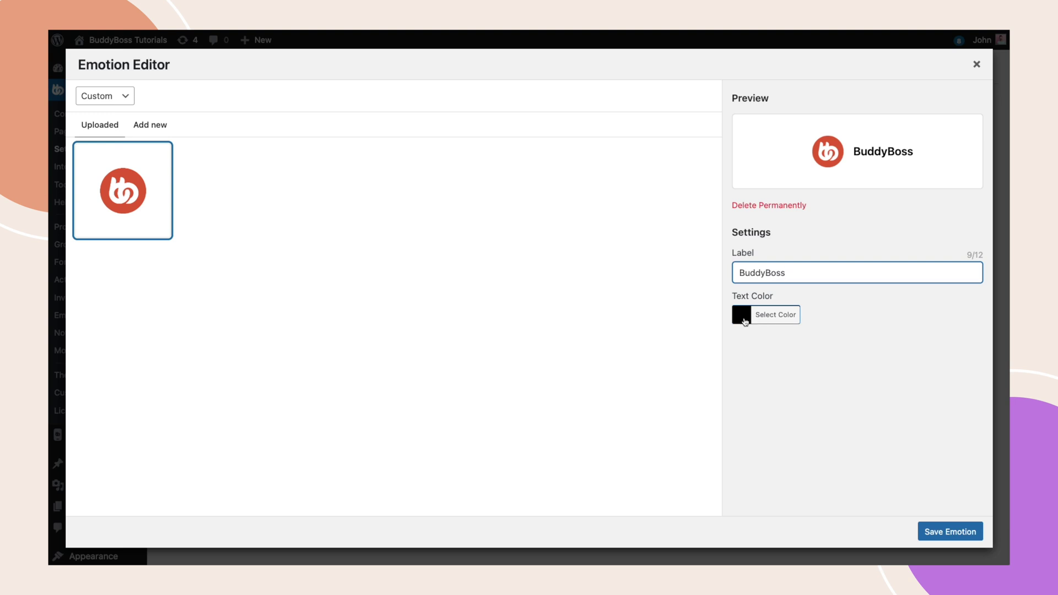
pyautogui.click(935, 533)
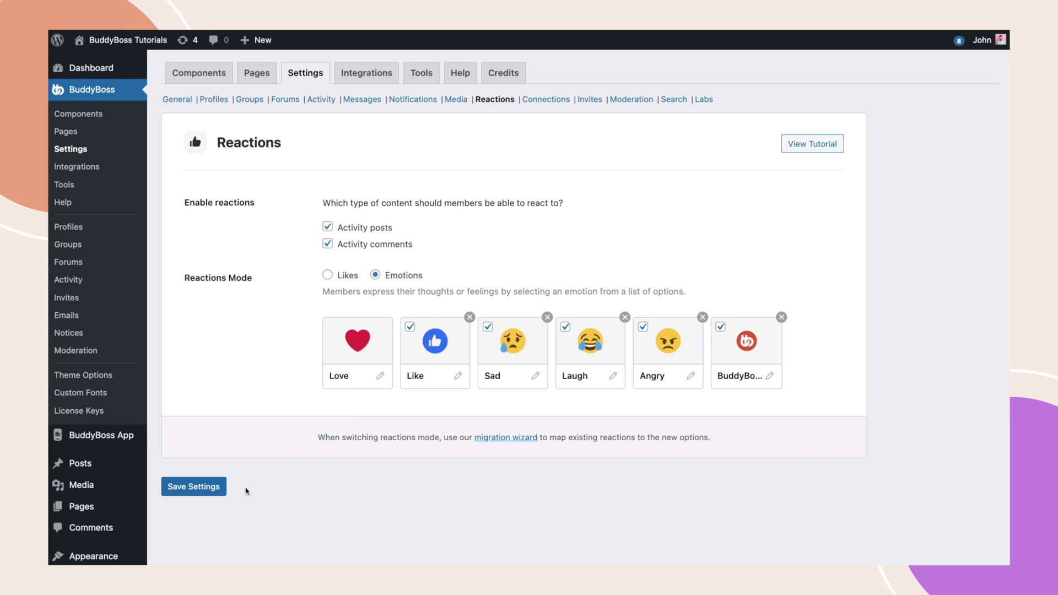
# Save the Reactions settings with Emotions mode and the new BuddyBoss emotion.
pyautogui.click(183, 489)
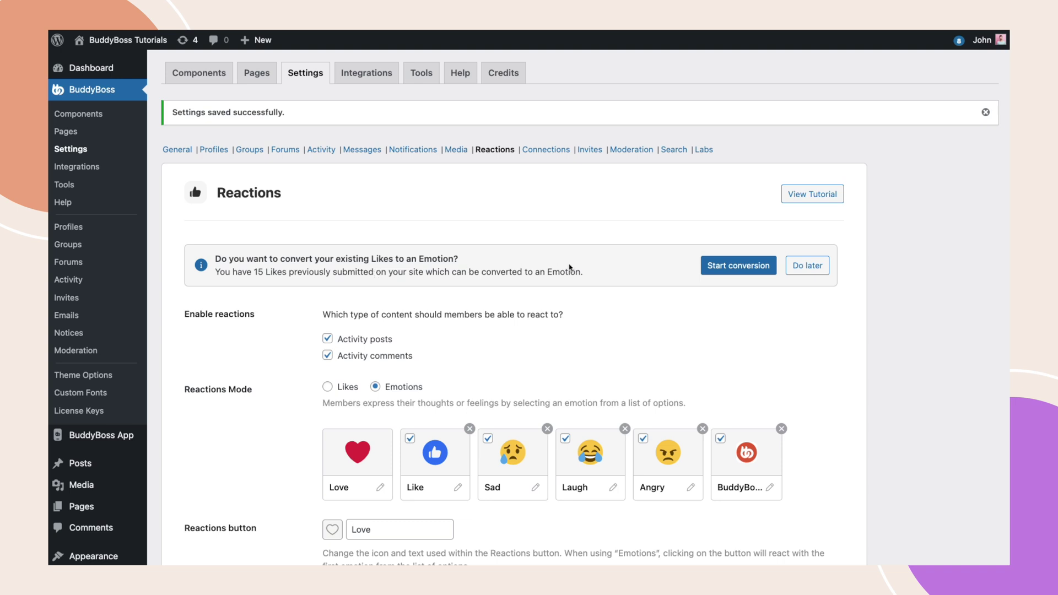
# Choose BuddyBoss as the target emotion for the 15 existing Likes and continue.
pyautogui.click(709, 267)
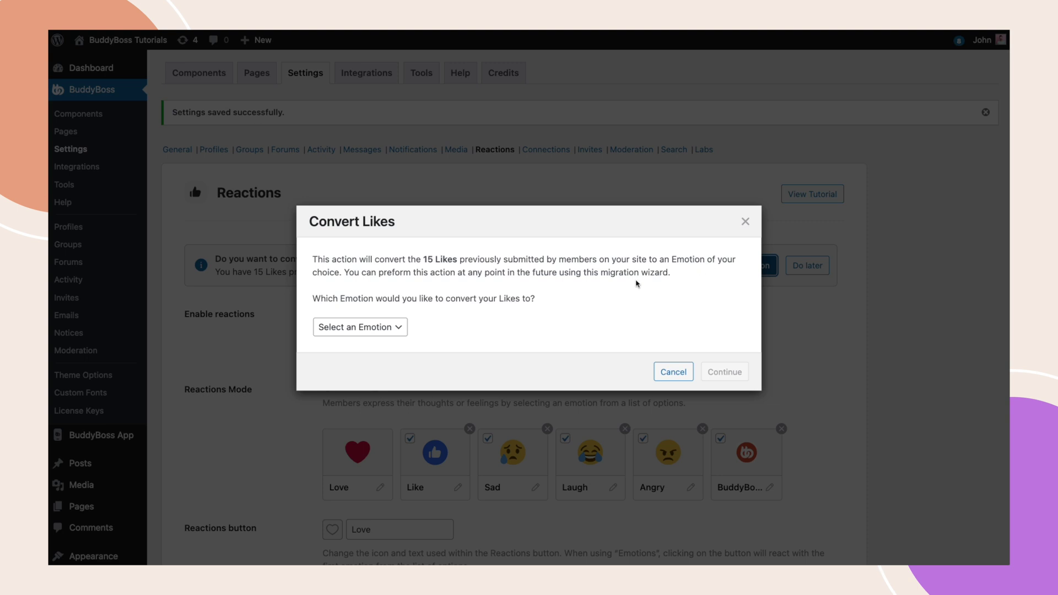
pyautogui.click(382, 327)
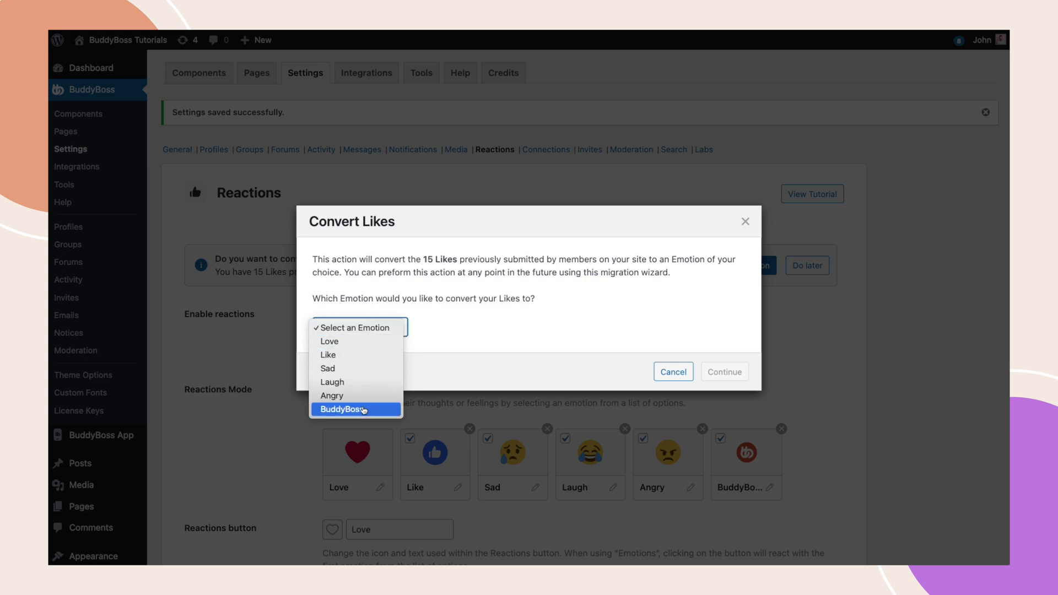
pyautogui.click(361, 409)
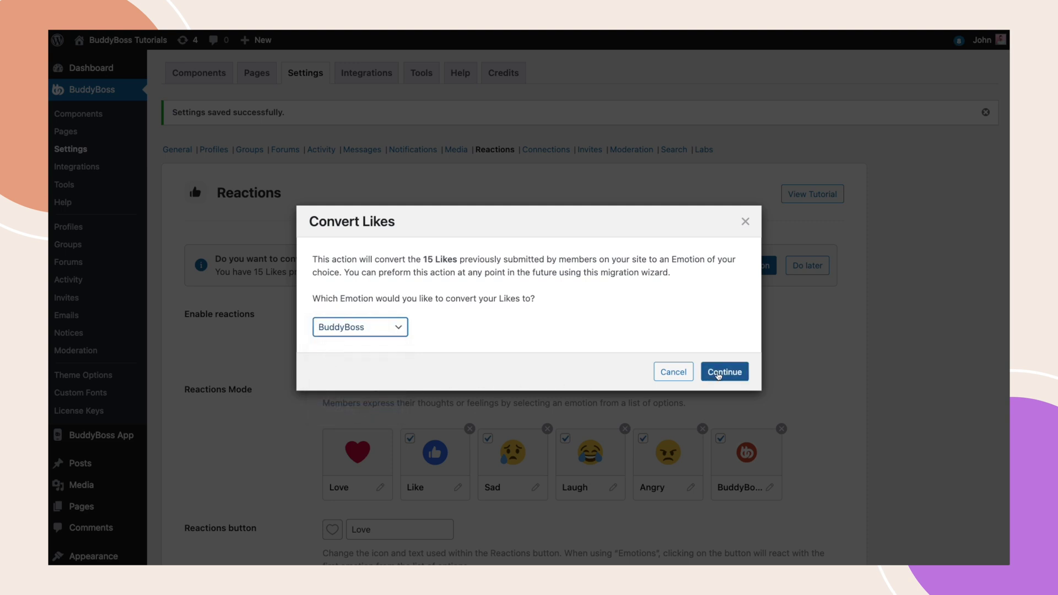
pyautogui.click(722, 374)
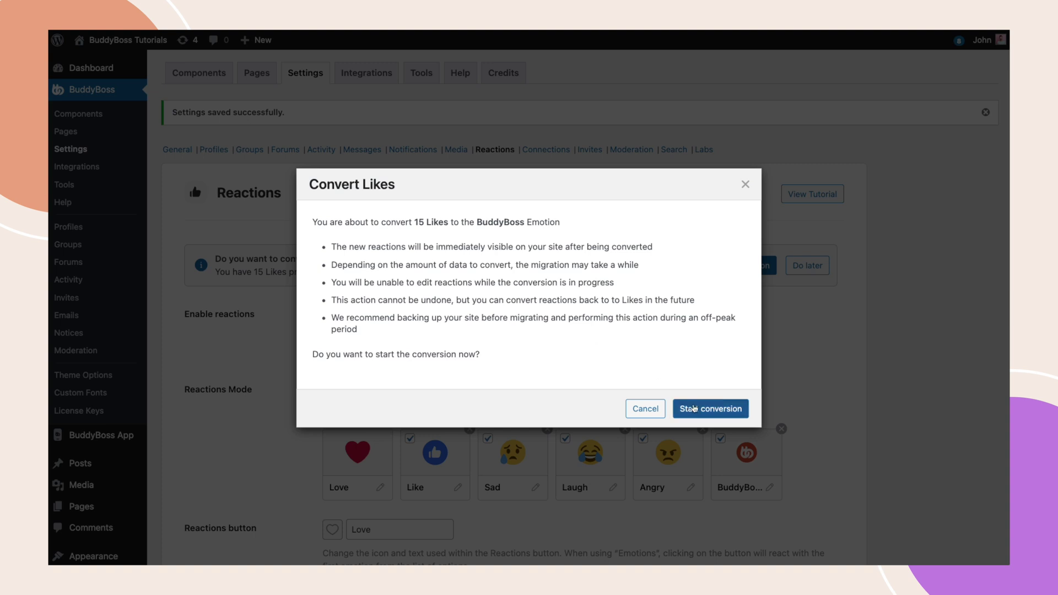
# Run the conversion of the 15 Likes to BuddyBoss, then scroll to Save Settings.
pyautogui.click(697, 410)
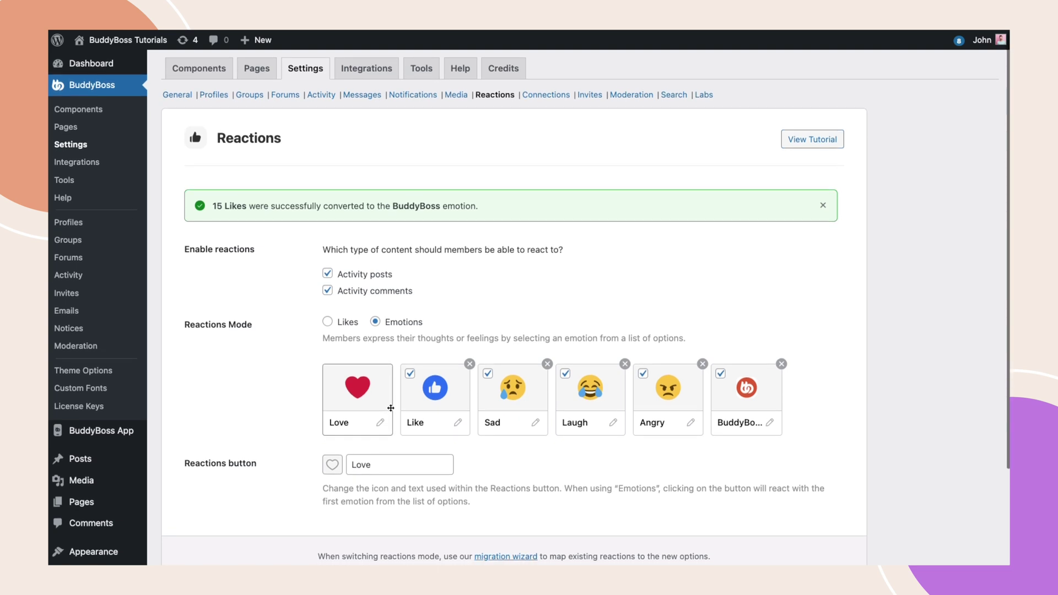
pyautogui.scroll(-3, 394, 409)
# Save the reaction settings and browse the Activity Feed showing BuddyBoss reactions.
pyautogui.click(183, 490)
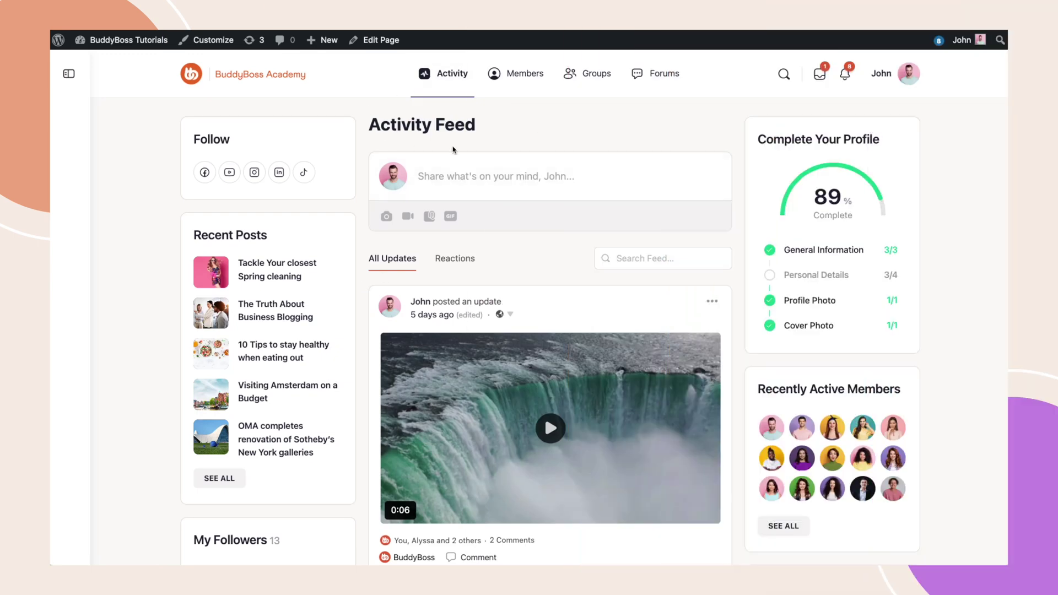
pyautogui.scroll(-2, 477, 240)
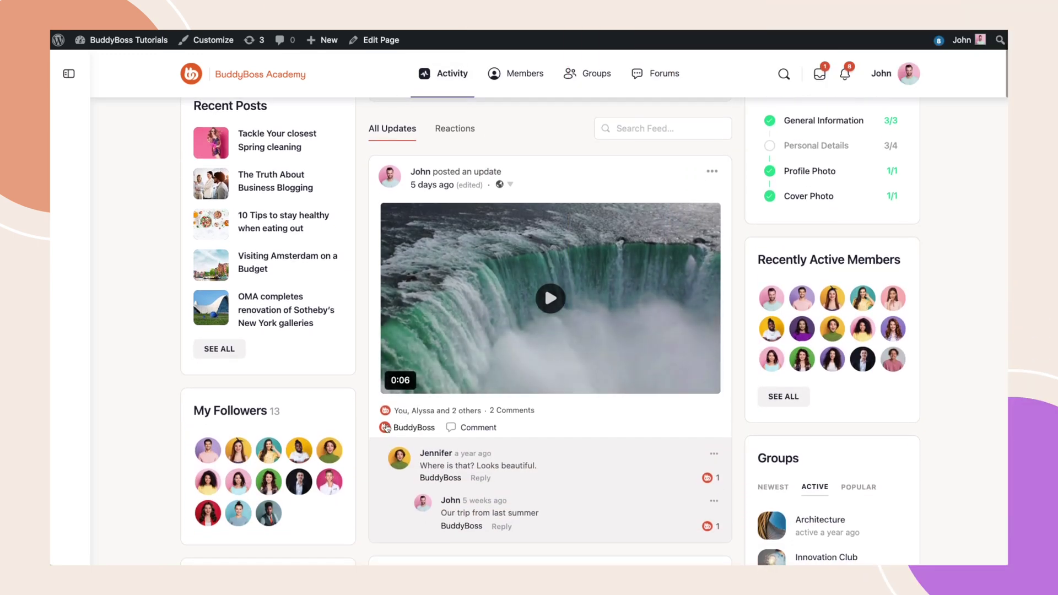
pyautogui.scroll(-5, 430, 439)
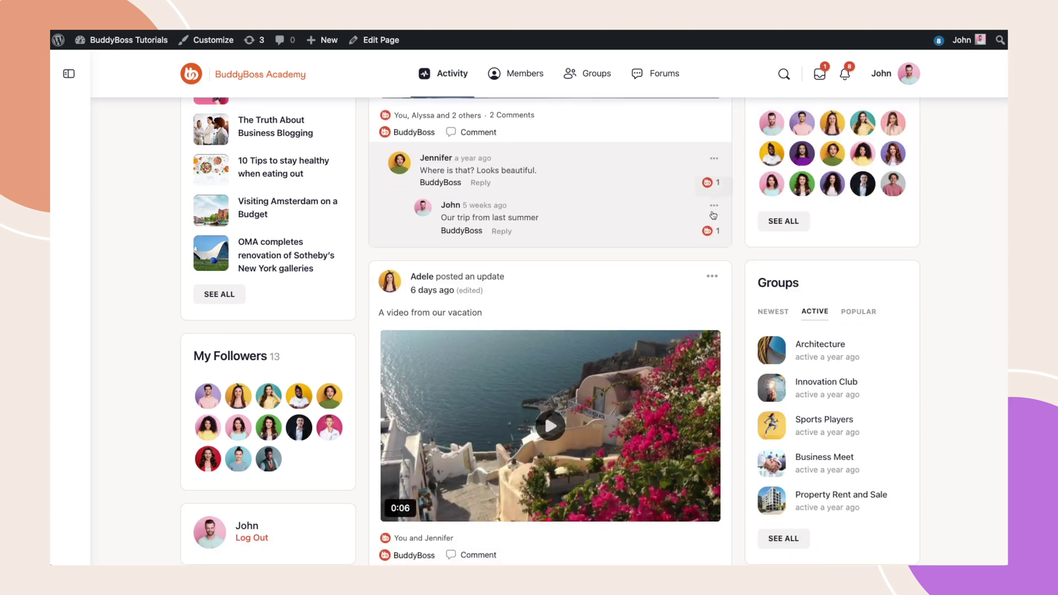
pyautogui.scroll(-1, 579, 334)
pyautogui.scroll(-2, 579, 335)
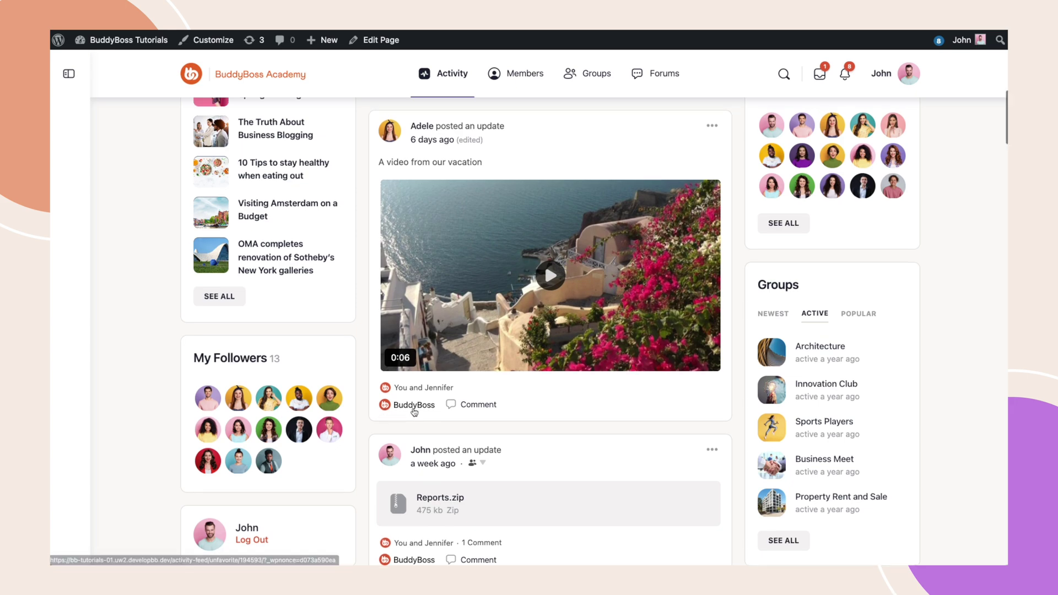
pyautogui.scroll(8, 413, 411)
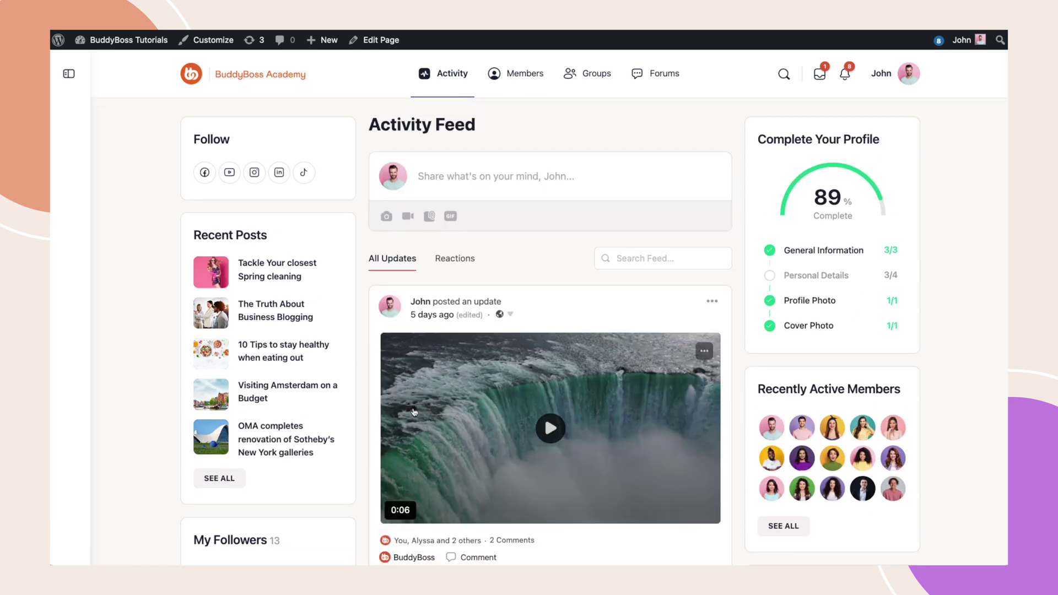
pyautogui.scroll(-2, 412, 410)
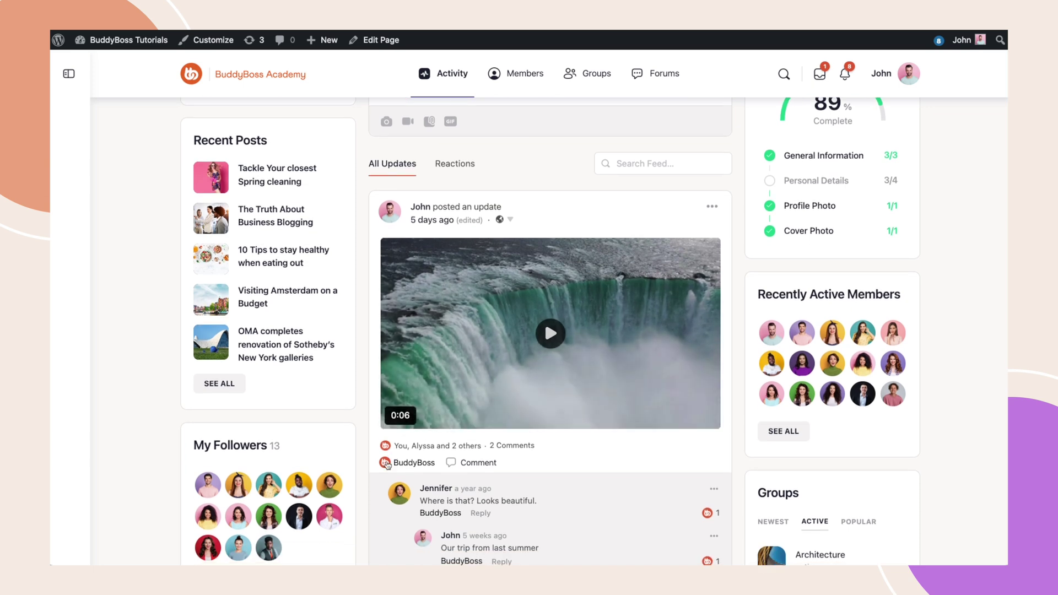
# React with Love to the waterfall video post and view its list of reactors.
pyautogui.moveTo(386, 465)
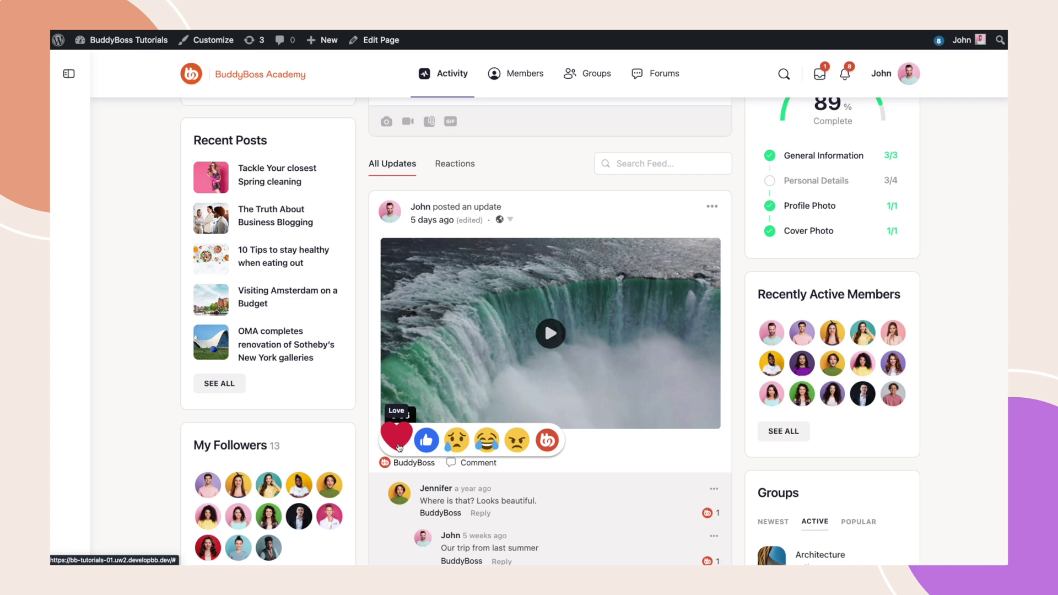
pyautogui.click(399, 445)
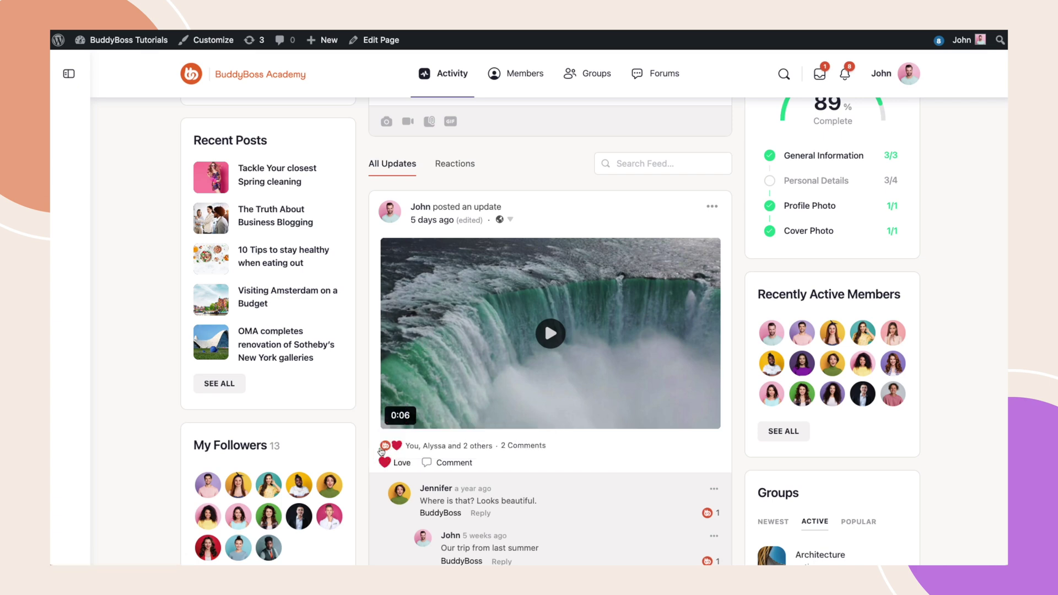
pyautogui.click(433, 447)
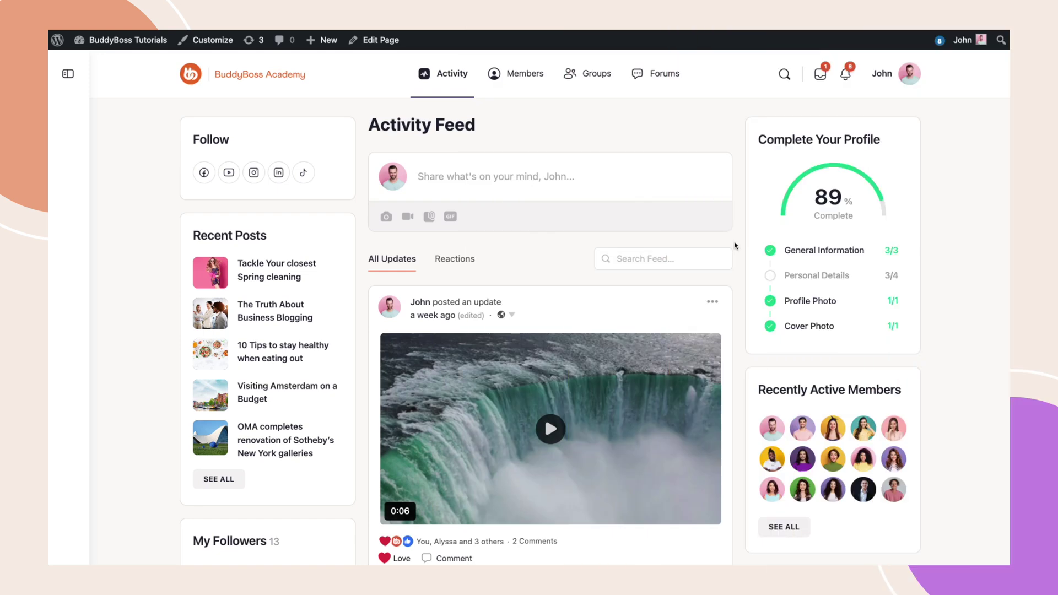
# Change the waterfall post's reaction to the BuddyBoss emotion.
pyautogui.scroll(-4, 523, 407)
pyautogui.moveTo(395, 400)
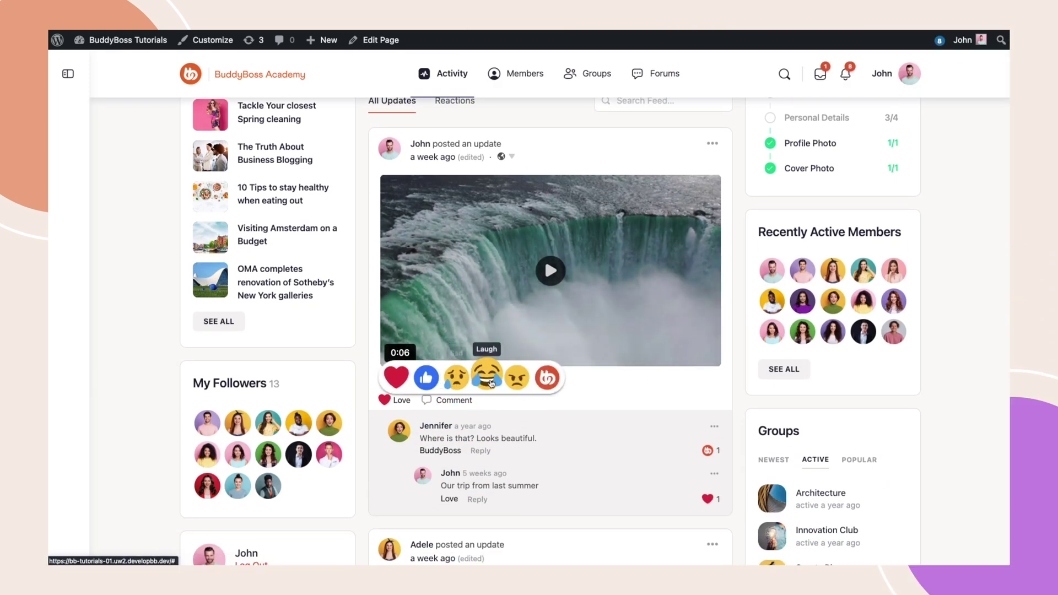
pyautogui.click(539, 381)
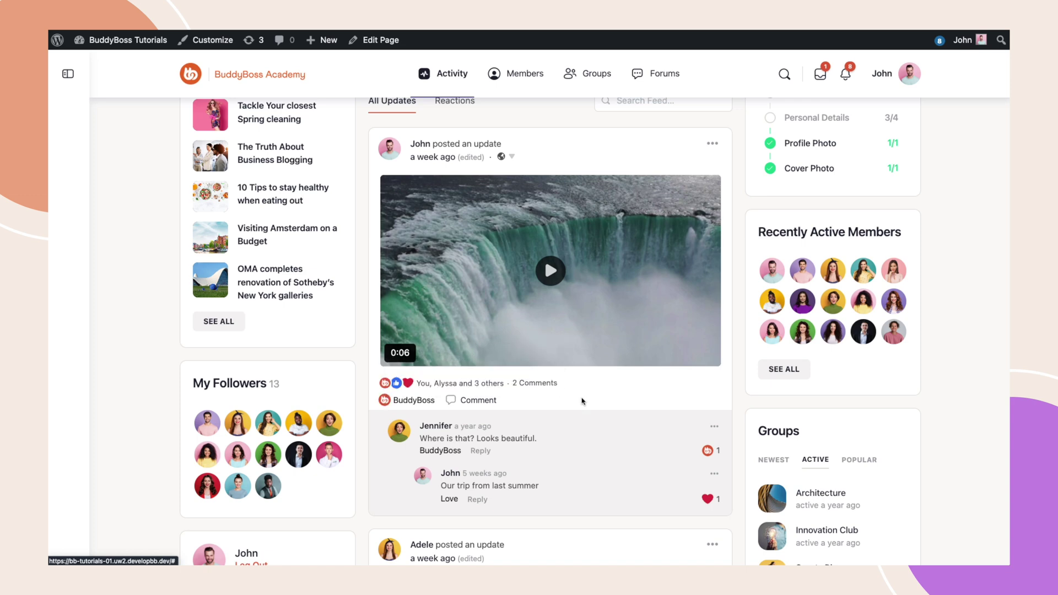
# React to the vacation video post with Love.
pyautogui.scroll(-7, 581, 401)
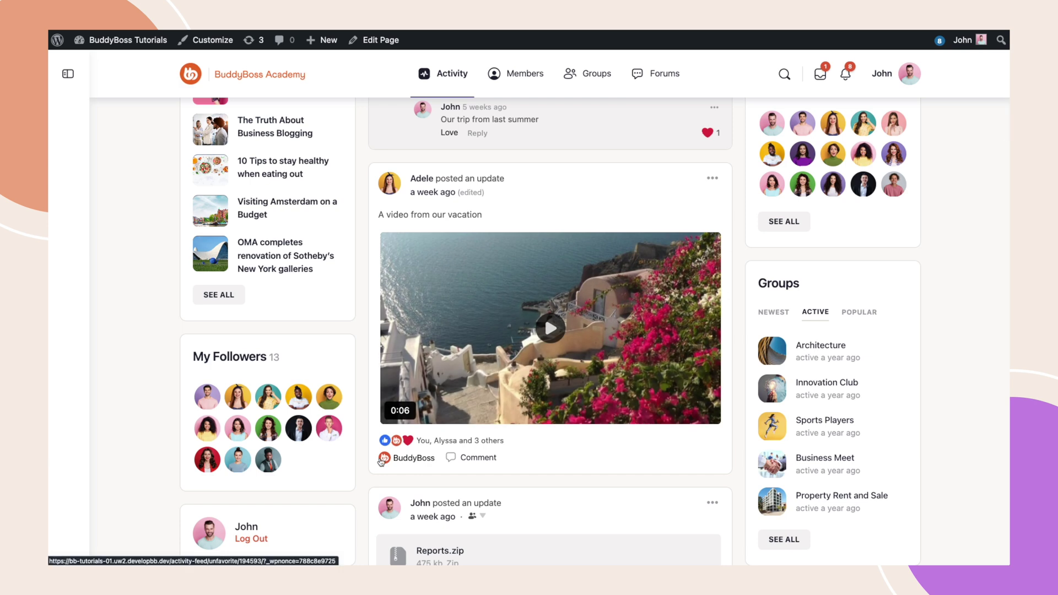
pyautogui.moveTo(380, 462)
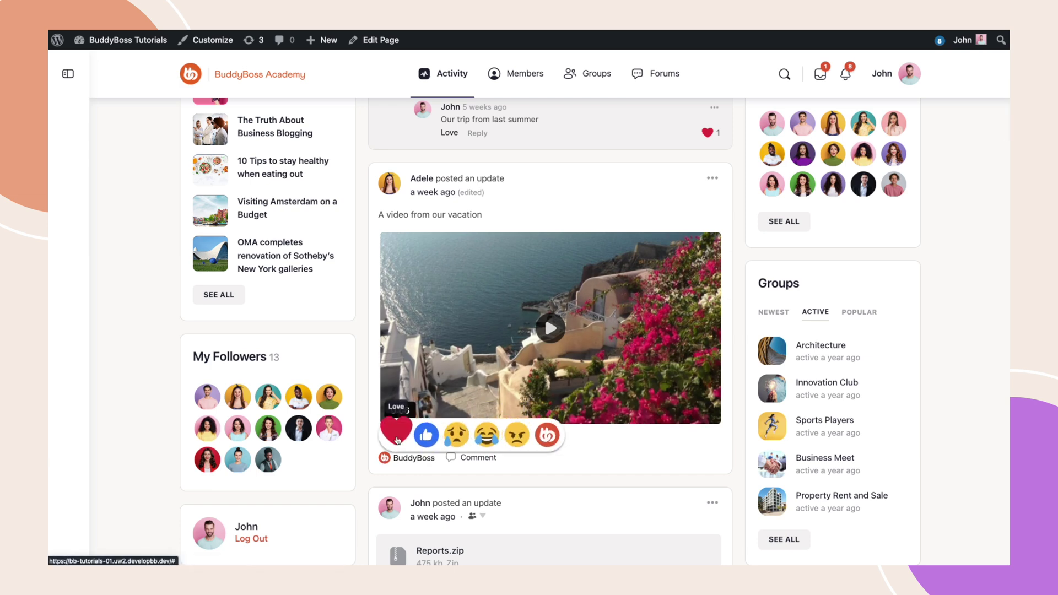
pyautogui.click(397, 436)
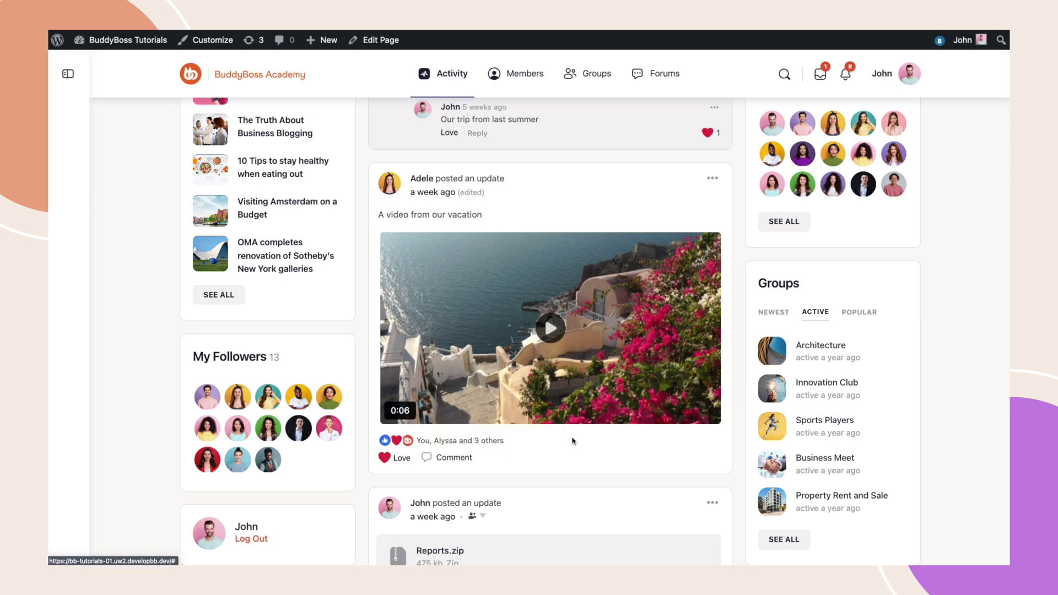
# Open the vacation video post's five reactors and filter by reaction: 2 Like, 2 Love, 1 BuddyBoss.
pyautogui.click(425, 441)
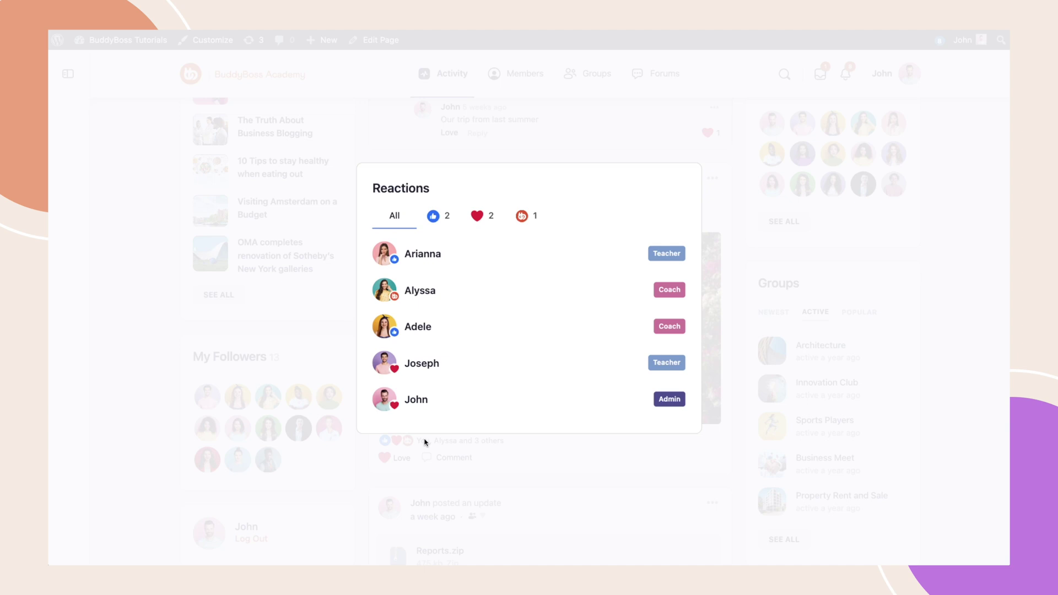
pyautogui.click(435, 217)
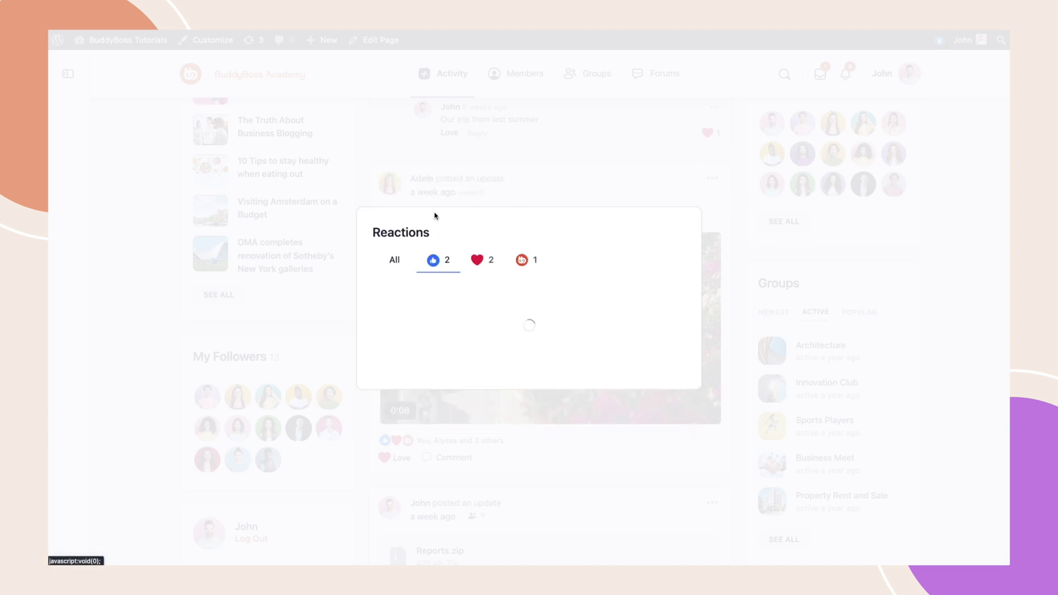
pyautogui.click(478, 270)
pyautogui.click(522, 271)
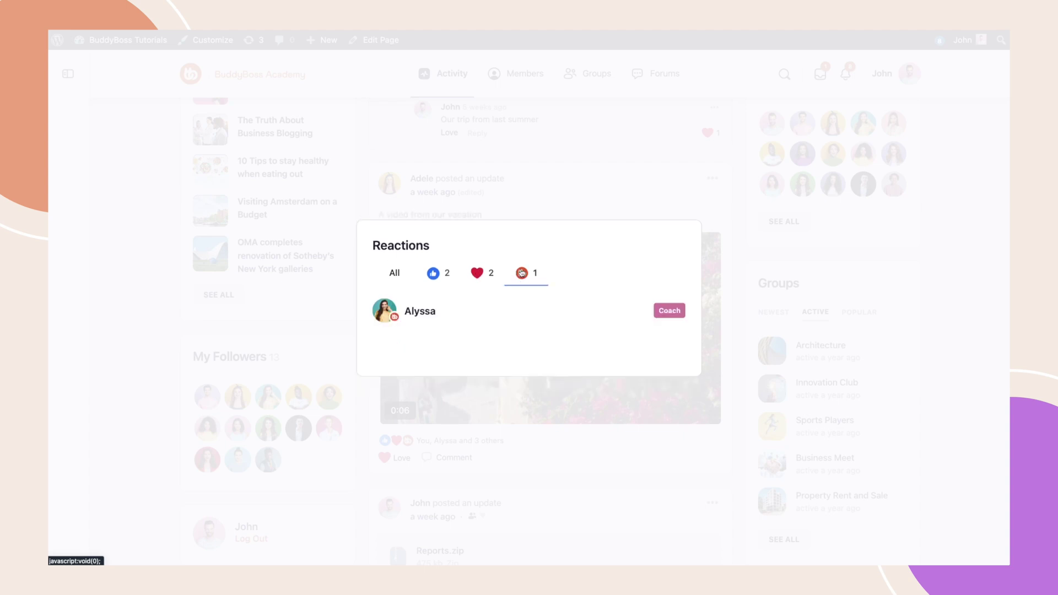
pyautogui.click(393, 273)
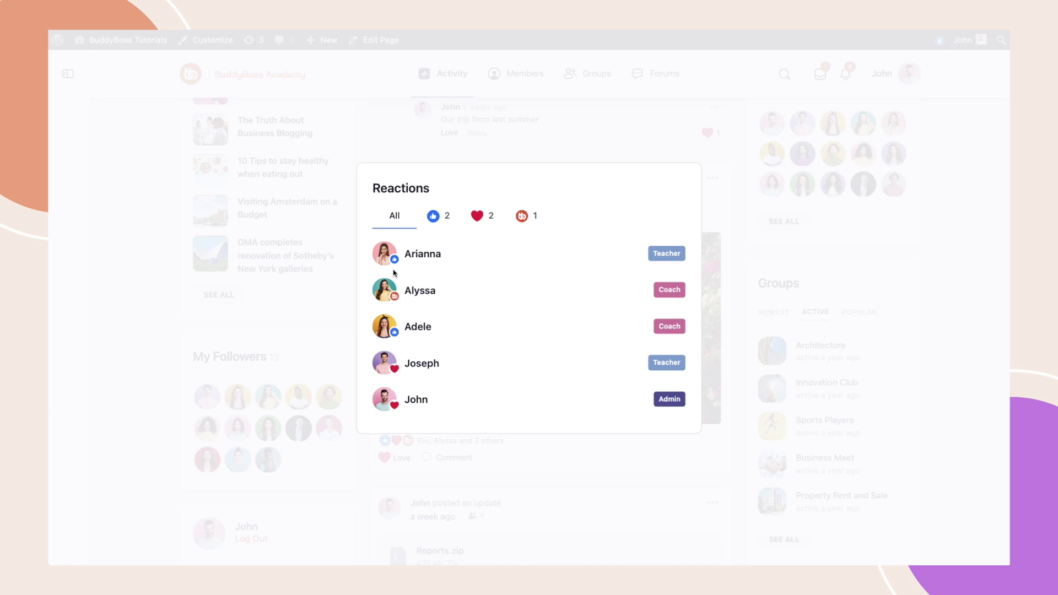